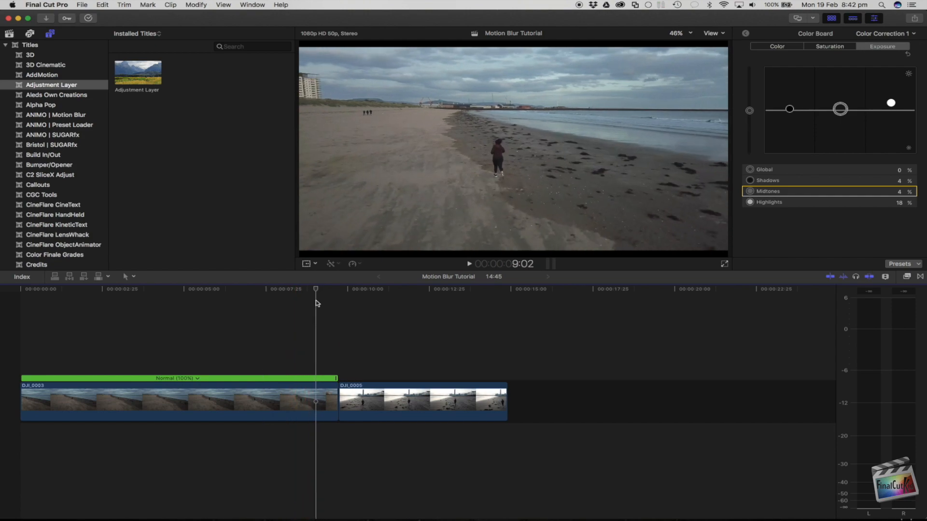
# Add a marker to the DJI_0003 clip at 8:42, where the fast section ends.
pyautogui.click(291, 304)
pyautogui.moveTo(290, 304); pyautogui.dragTo(311, 303)
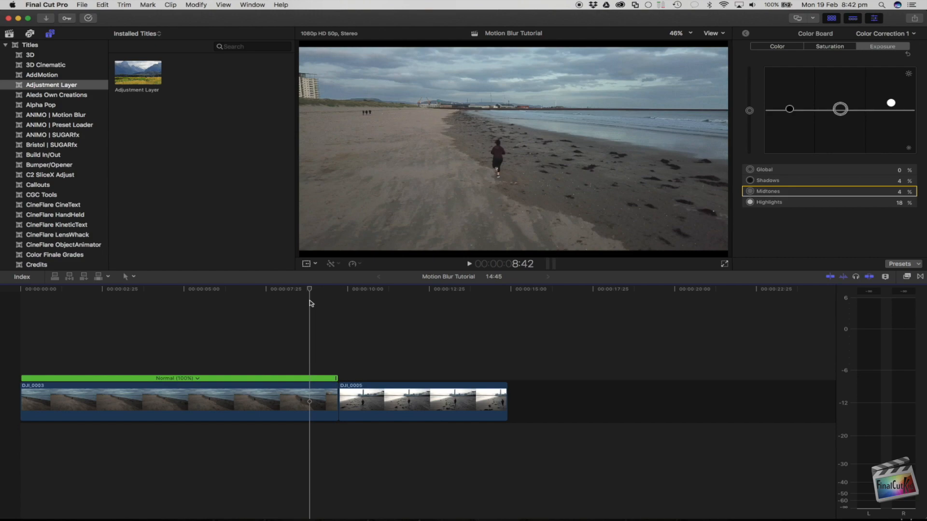
pyautogui.click(314, 386)
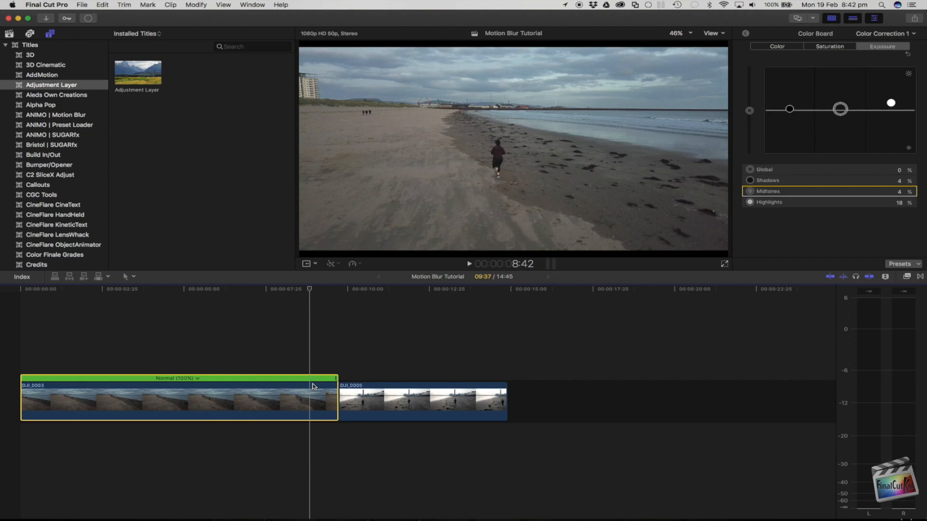
pyautogui.press('m')
# Retime the range of DJI_0003 from frame 40 up to the marker to Fast 20x.
pyautogui.moveTo(259, 292); pyautogui.dragTo(24, 320)
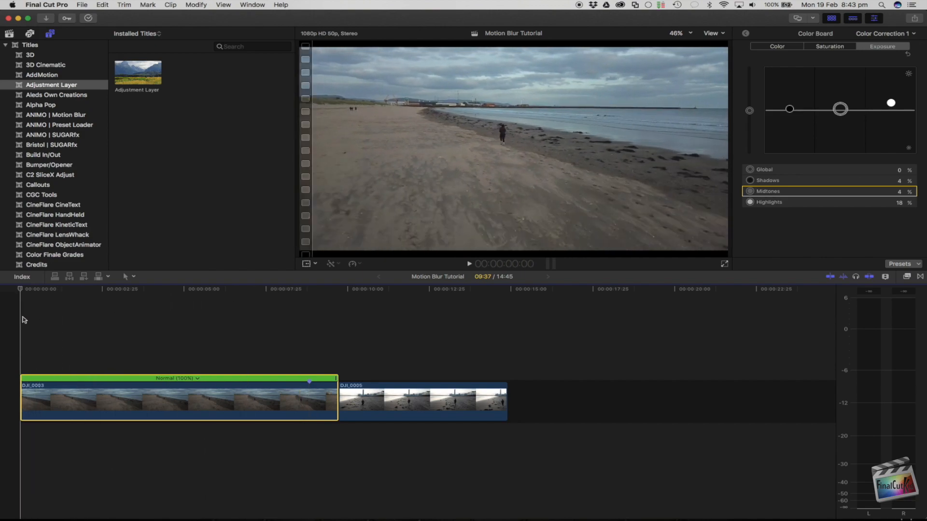
pyautogui.press('space')
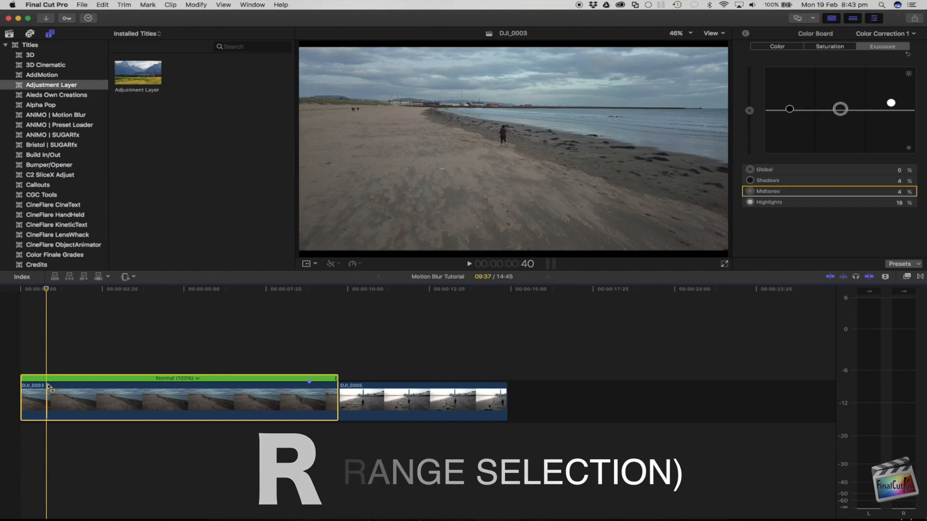
pyautogui.moveTo(49, 388); pyautogui.dragTo(309, 387)
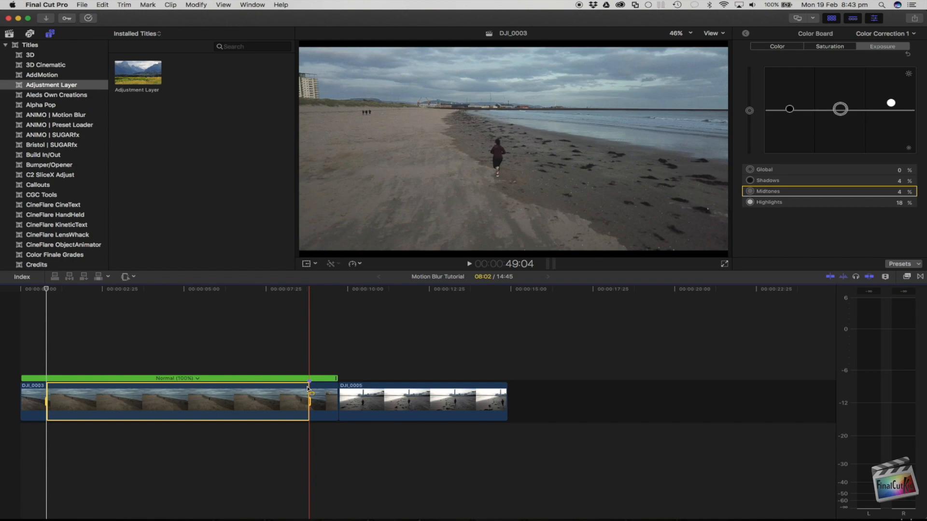
pyautogui.click(355, 265)
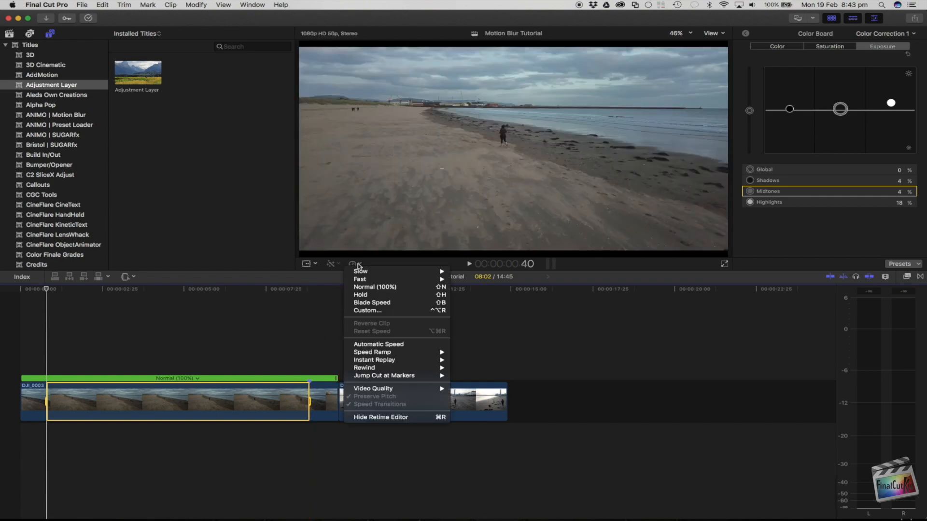
pyautogui.moveTo(372, 279)
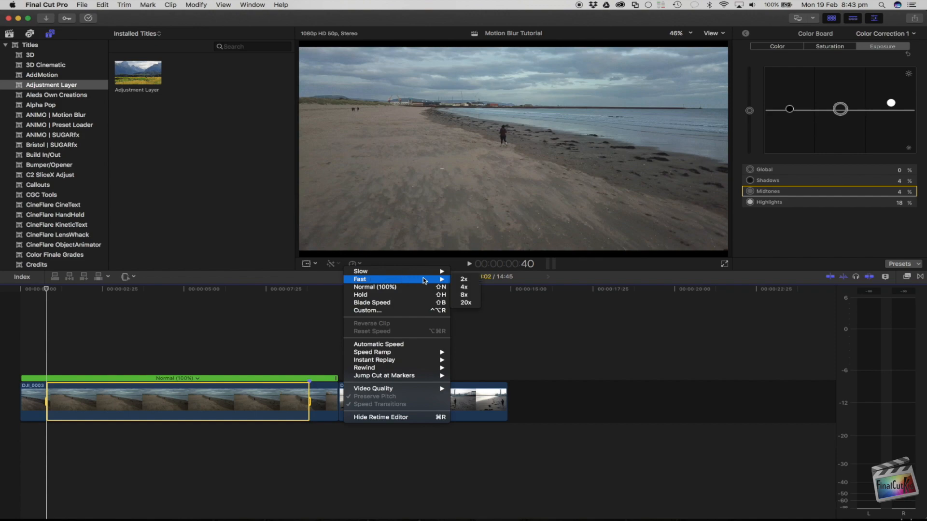
pyautogui.click(466, 303)
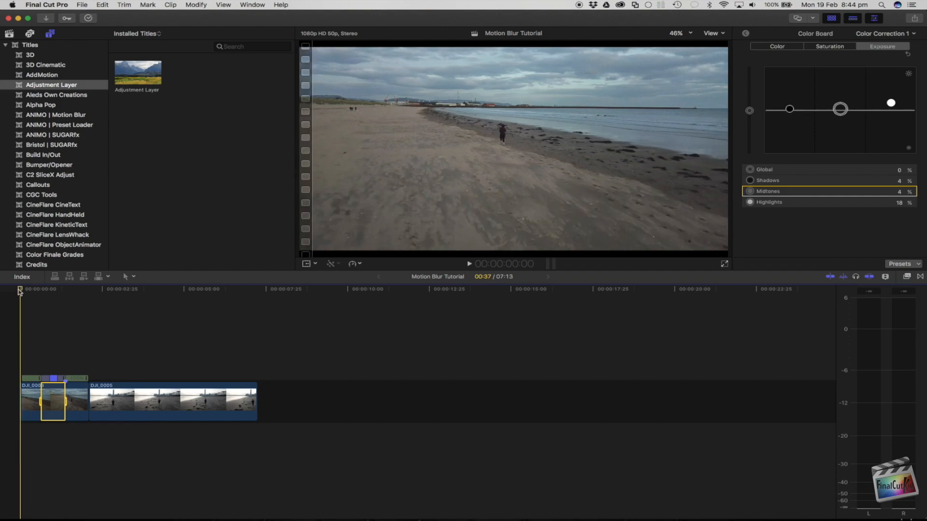
# Play the timeline from the beginning to review the sped-up section.
pyautogui.press('space')
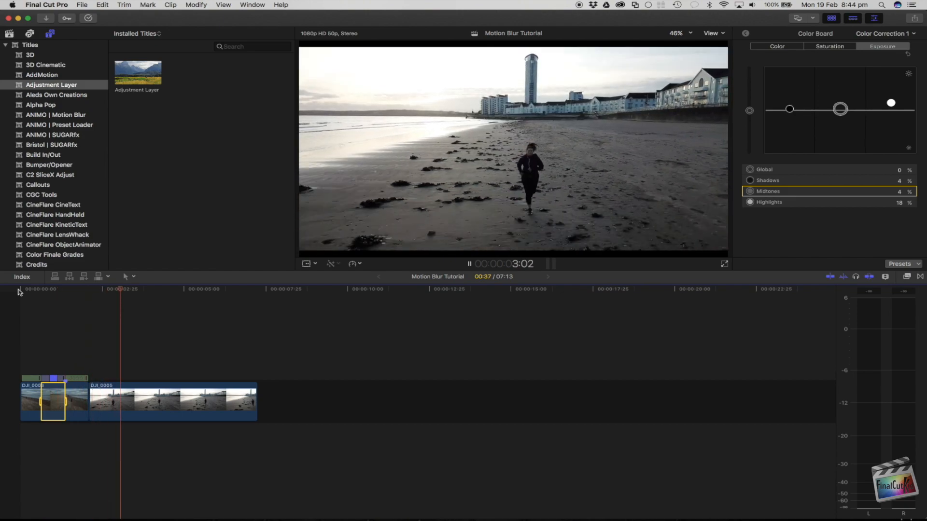
pyautogui.press('space')
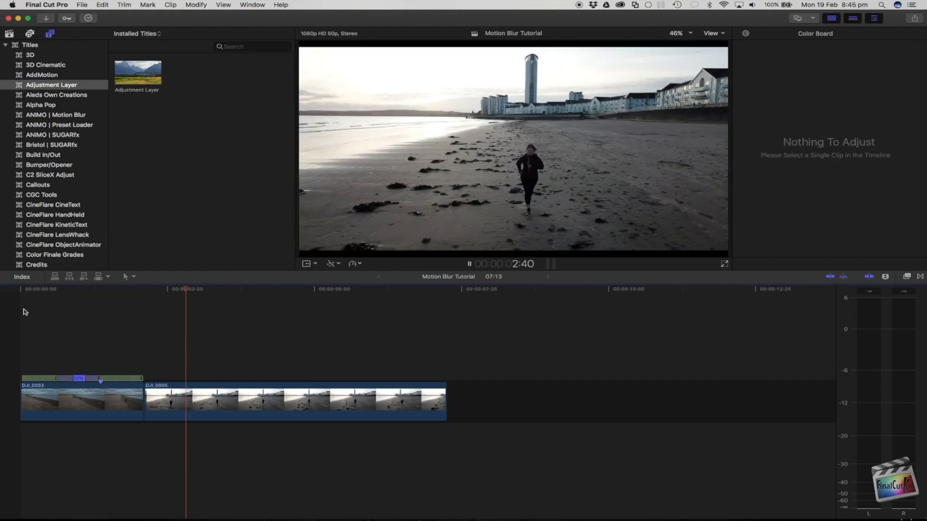
pyautogui.press('space')
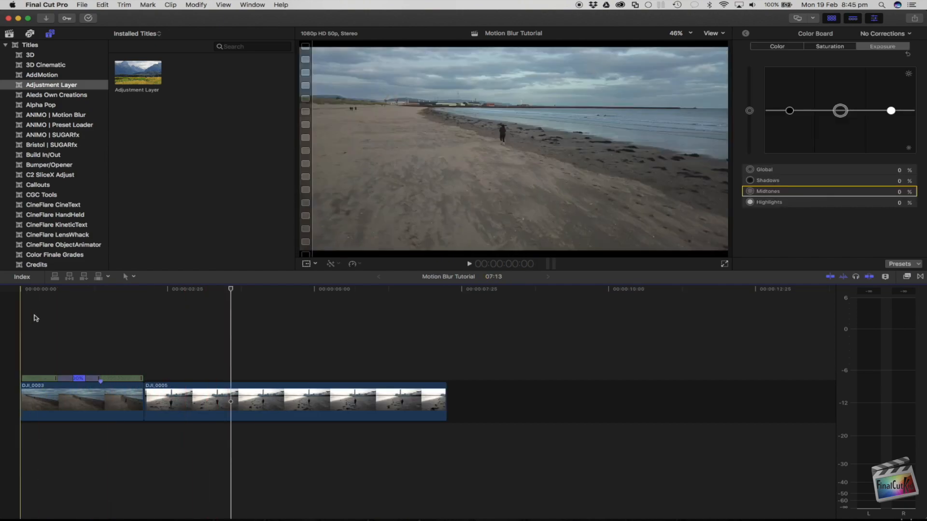
pyautogui.click(21, 294)
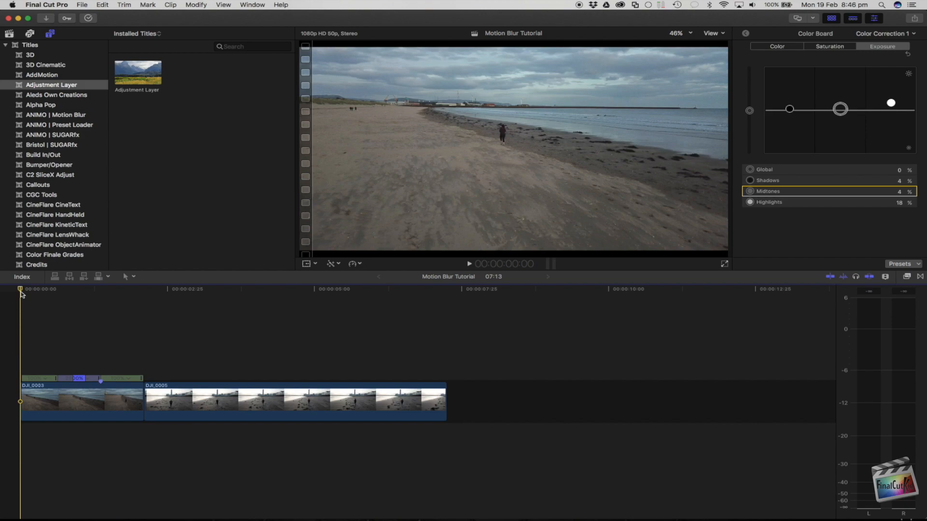
# Place the Adjustment Layer title above DJI_0003, starting at the beginning of the timeline.
pyautogui.click(72, 400)
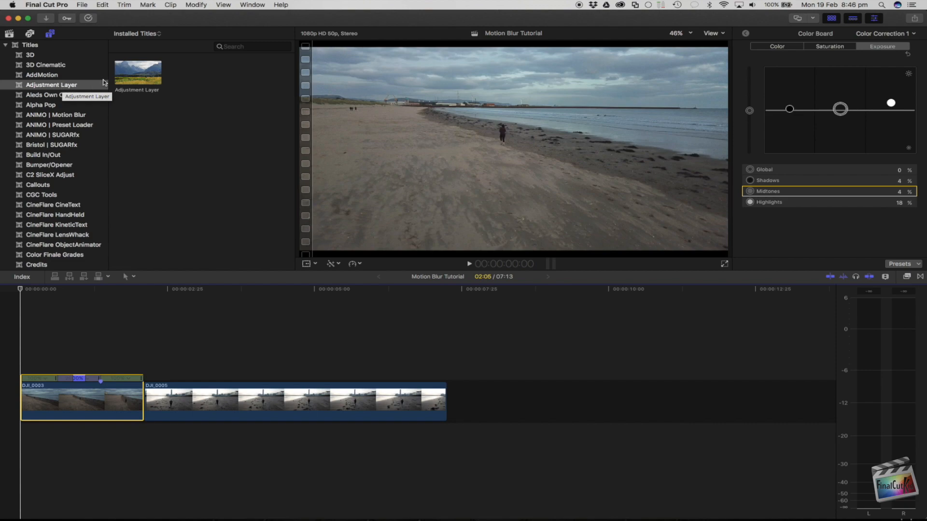
pyautogui.click(125, 78)
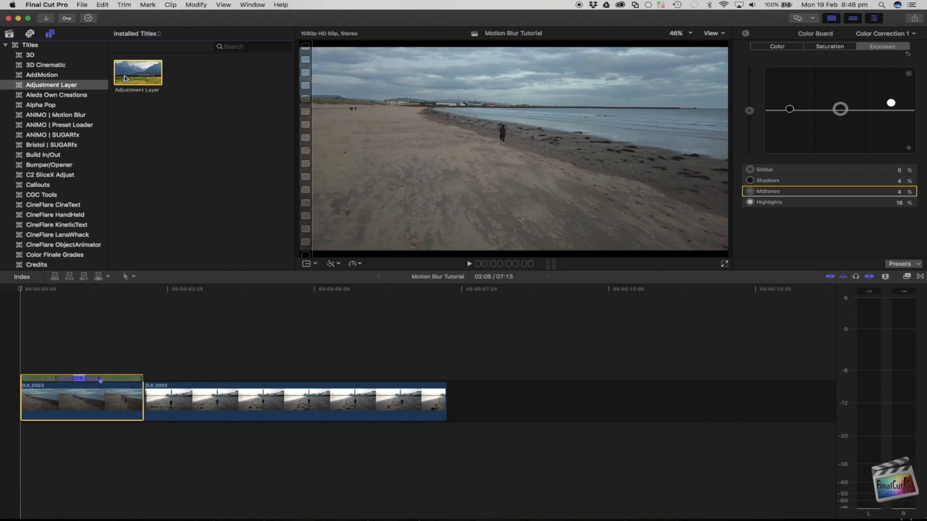
pyautogui.moveTo(125, 79); pyautogui.dragTo(23, 367)
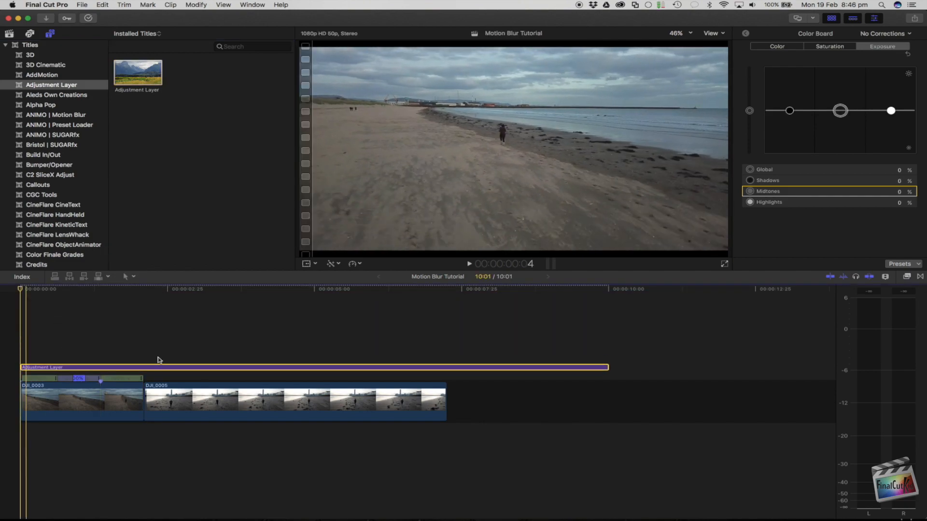
# Cut the adjustment layer at the end of DJI_0003 and delete the excess portion over DJI_0005.
pyautogui.press('b')
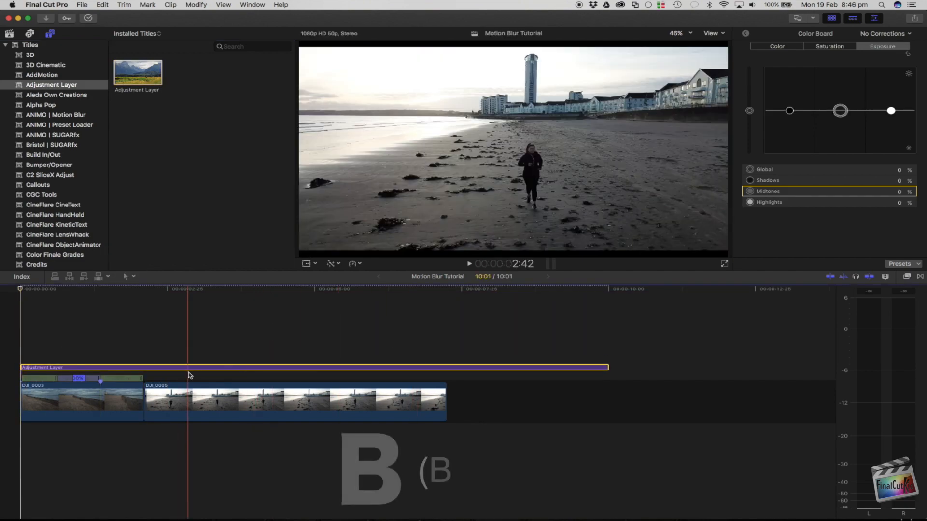
pyautogui.click(151, 367)
pyautogui.click(167, 376)
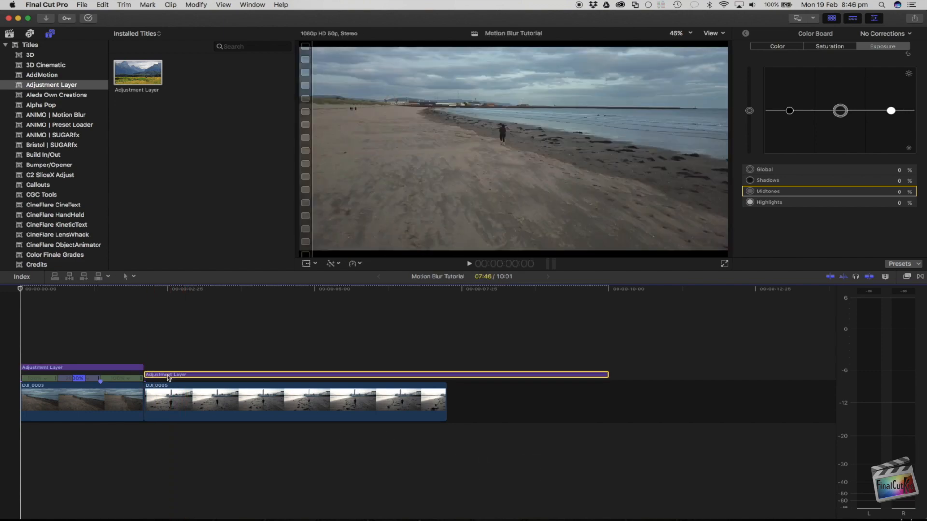
pyautogui.press('Delete')
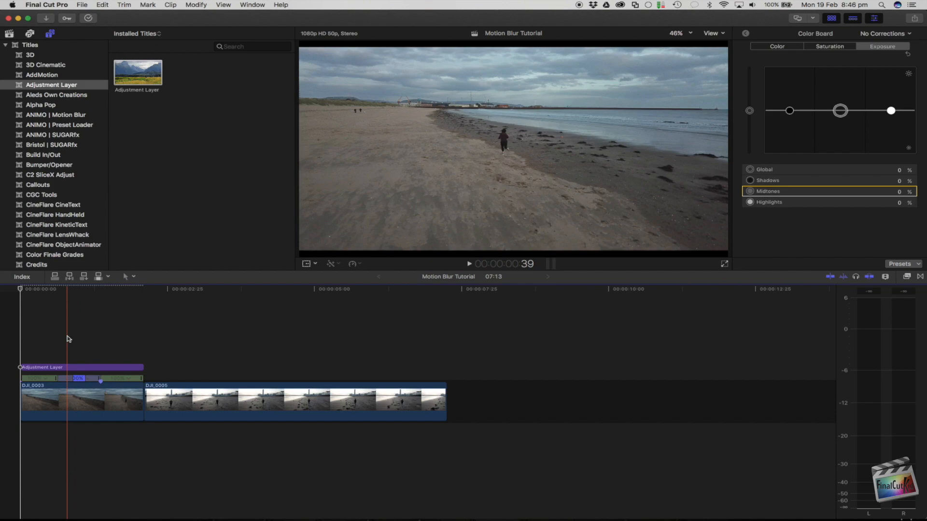
# Trim the adjustment layer to cover only the sped-up section, from frame 32 to the marker.
pyautogui.press('super+equal')
pyautogui.press('super+equal')
pyautogui.hscroll(-3, 67, 339)
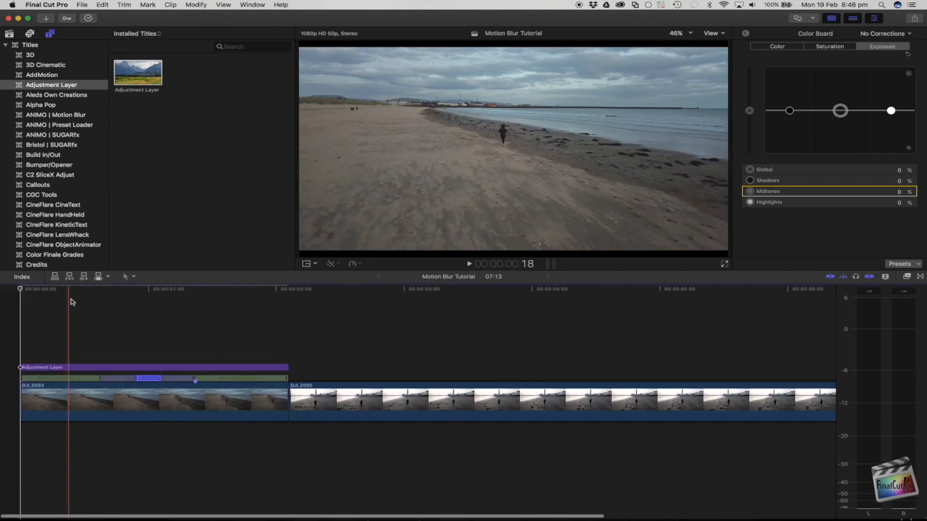
pyautogui.click(103, 301)
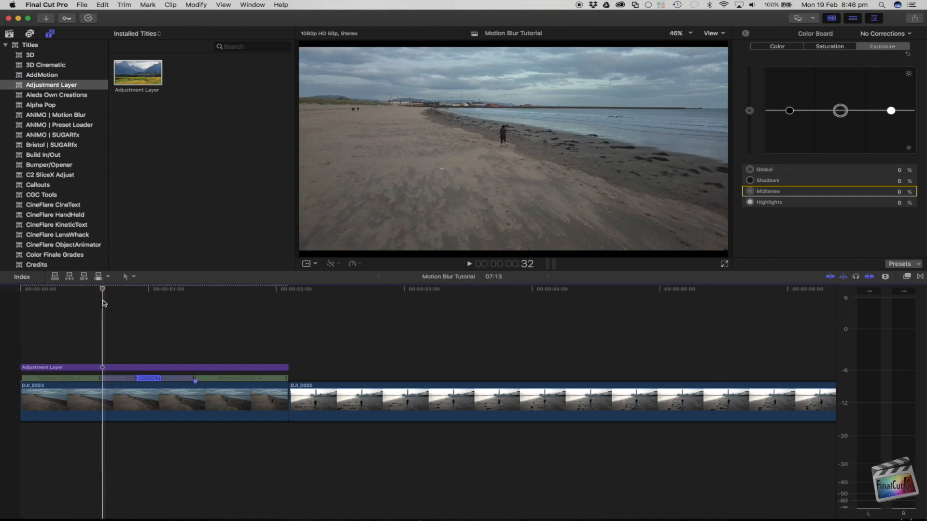
pyautogui.moveTo(26, 368); pyautogui.dragTo(103, 368)
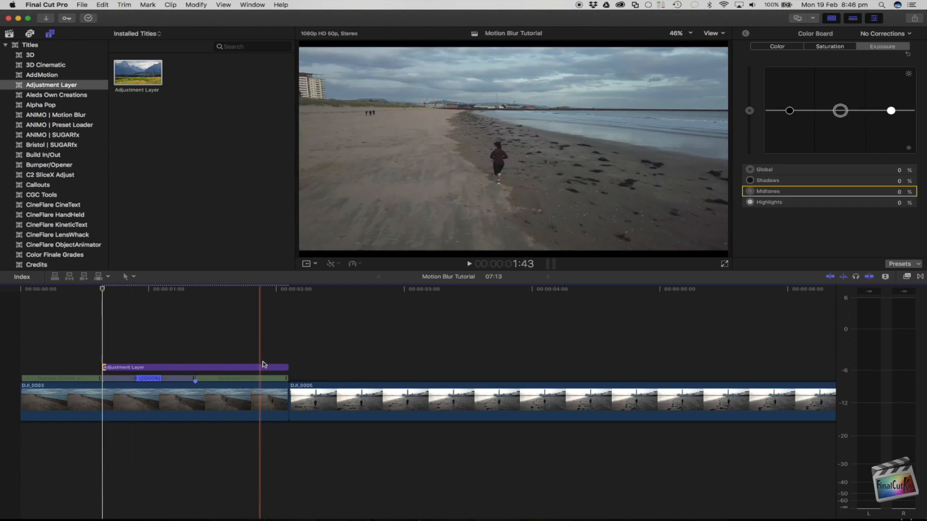
pyautogui.moveTo(285, 367); pyautogui.dragTo(193, 370)
pyautogui.click(153, 370)
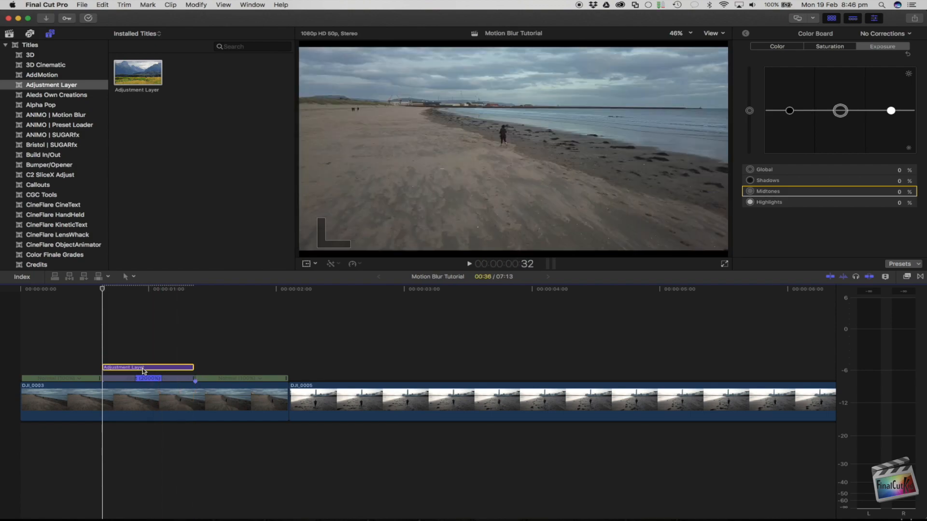
# Apply the Directional effect from the Blur category to the adjustment layer.
pyautogui.click(139, 290)
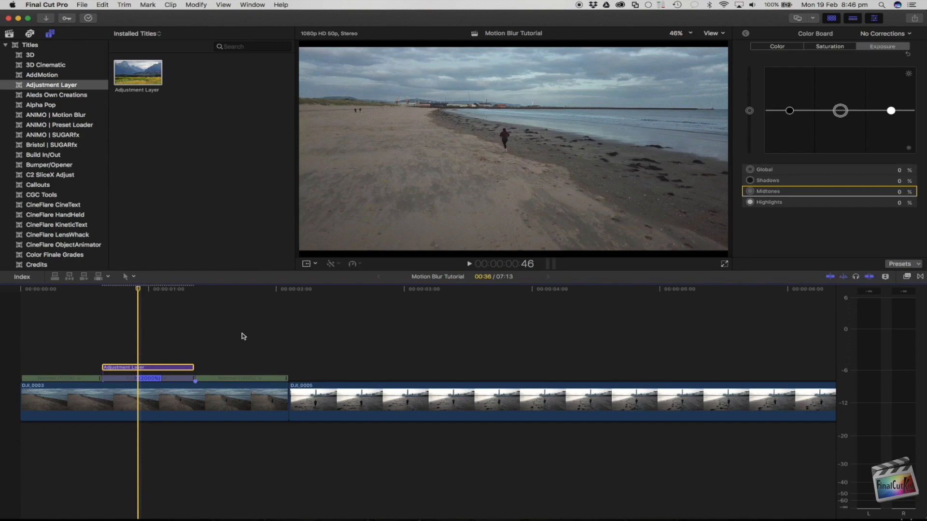
pyautogui.click(908, 276)
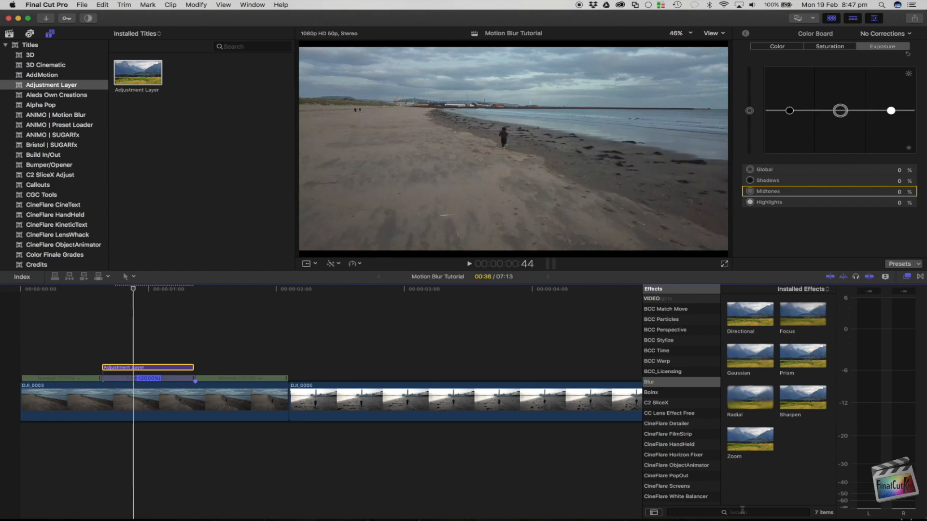
pyautogui.scroll(7, 663, 416)
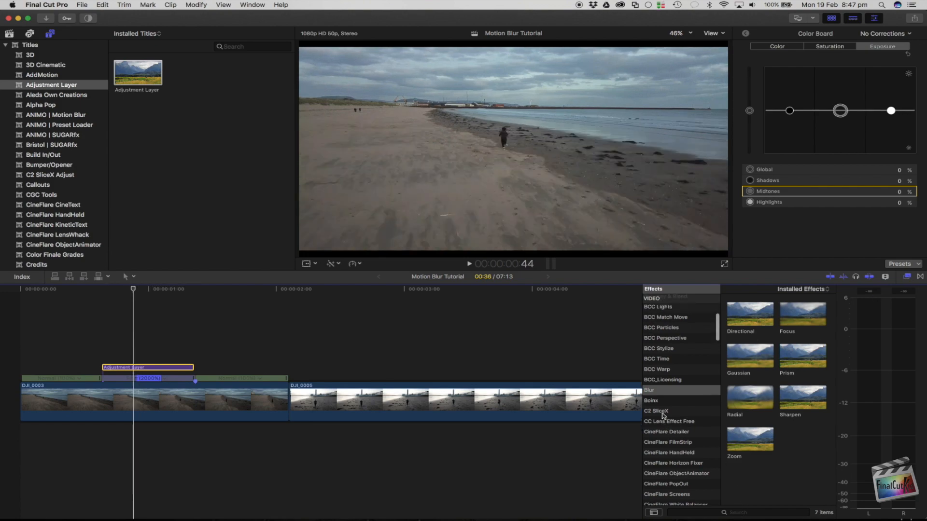
pyautogui.scroll(-7, 662, 415)
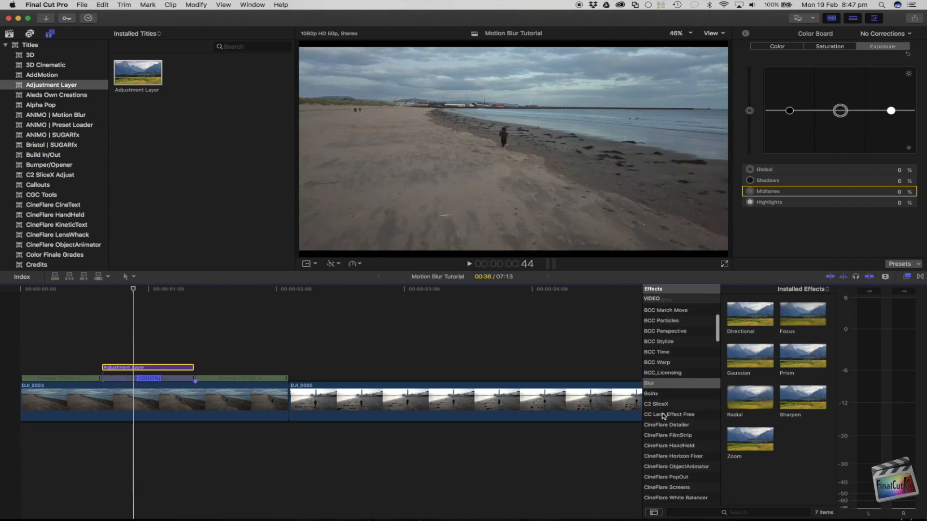
pyautogui.click(655, 380)
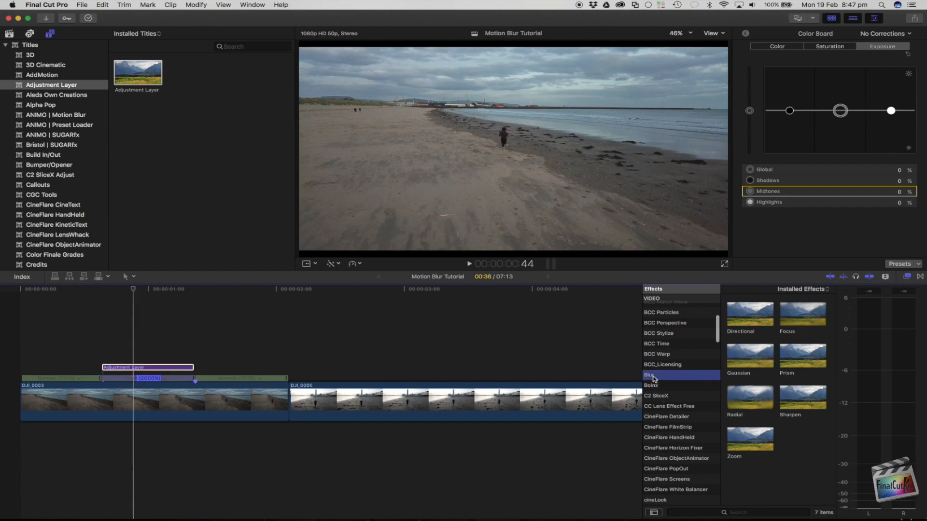
pyautogui.click(746, 316)
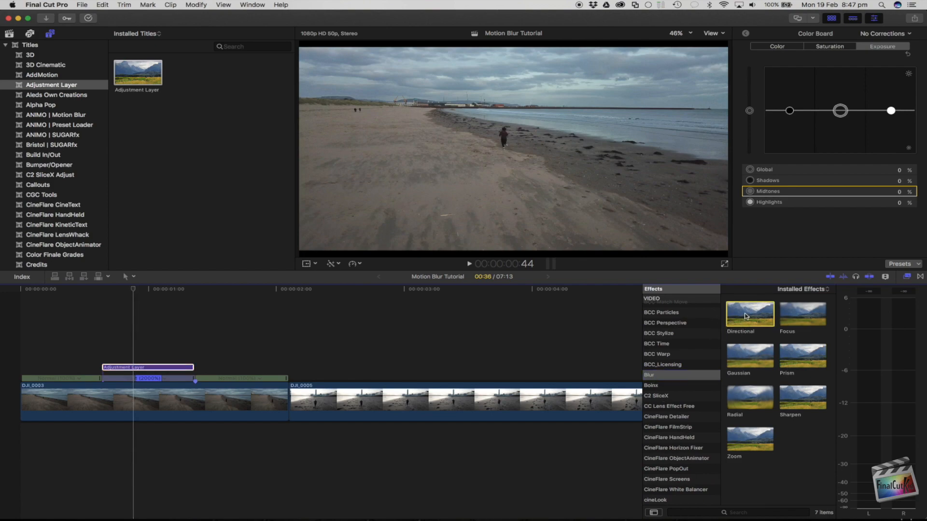
pyautogui.moveTo(746, 316); pyautogui.dragTo(164, 371)
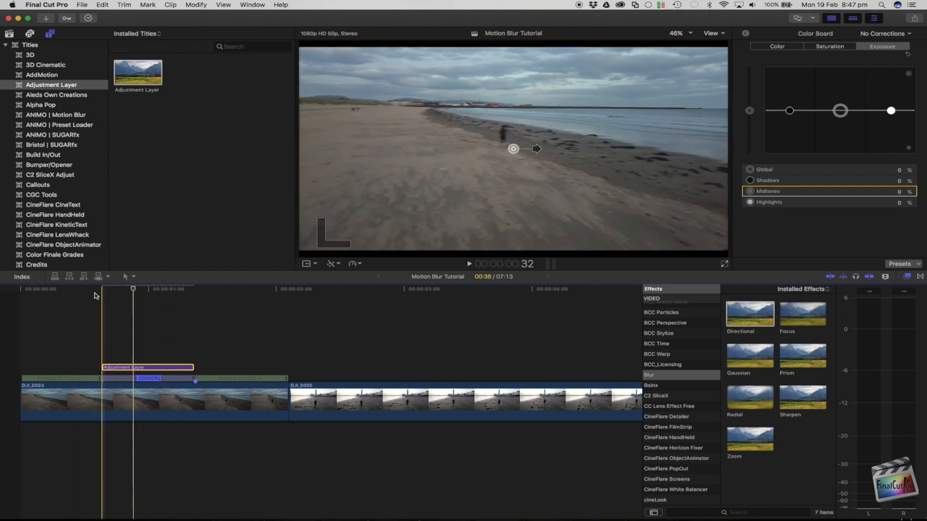
# Set the Directional blur's amount to 30 and its angle to 333.1° to follow the camera movement.
pyautogui.click(148, 288)
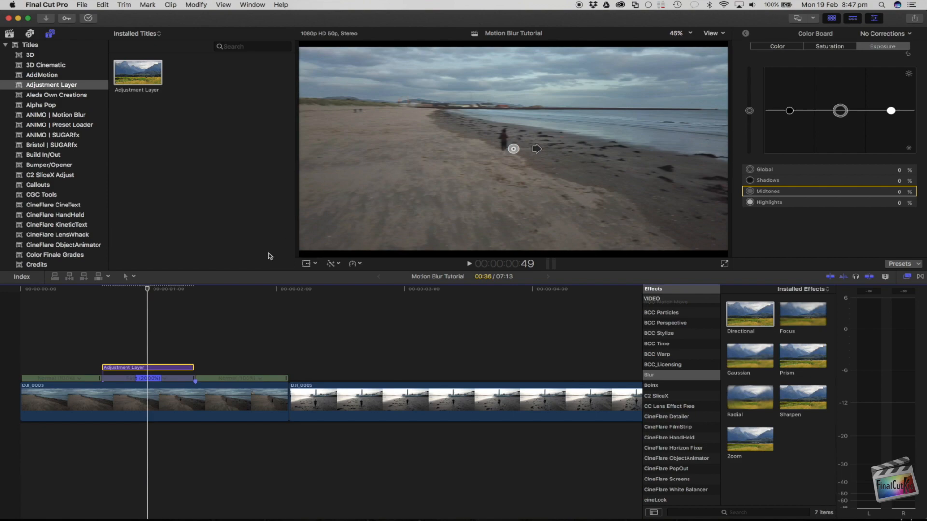
pyautogui.click(747, 33)
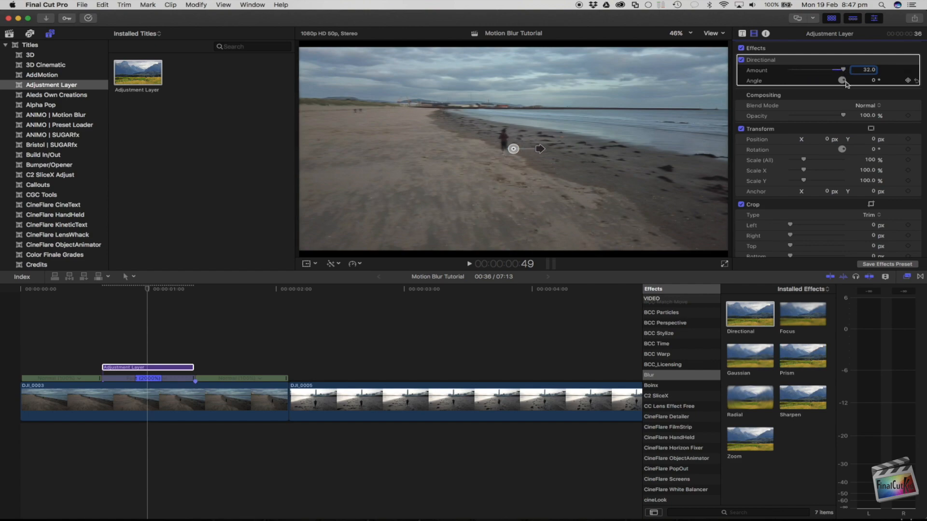
pyautogui.moveTo(841, 90)
pyautogui.mouseDown()
pyautogui.moveTo(828, 69)
pyautogui.moveTo(845, 89)
pyautogui.moveTo(828, 85)
pyautogui.moveTo(841, 93)
pyautogui.moveTo(853, 85)
pyautogui.mouseUp()
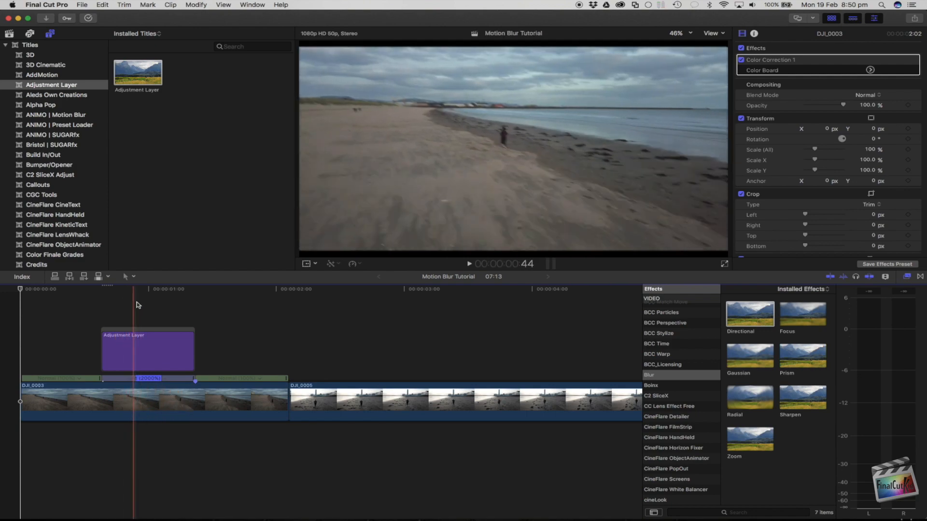
pyautogui.click(141, 308)
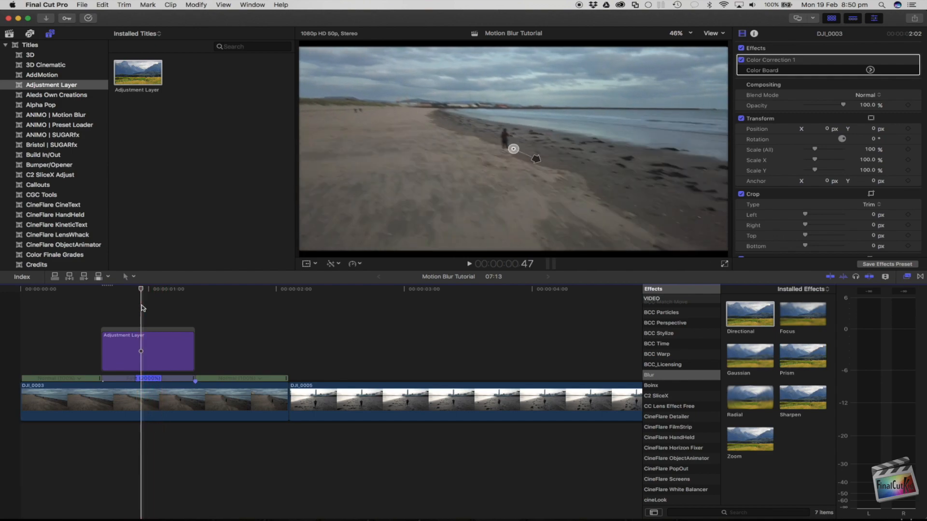
# Add a 6-frame Cross Dissolve at the adjustment layer's start and copy it to the layer's end.
pyautogui.click(101, 347)
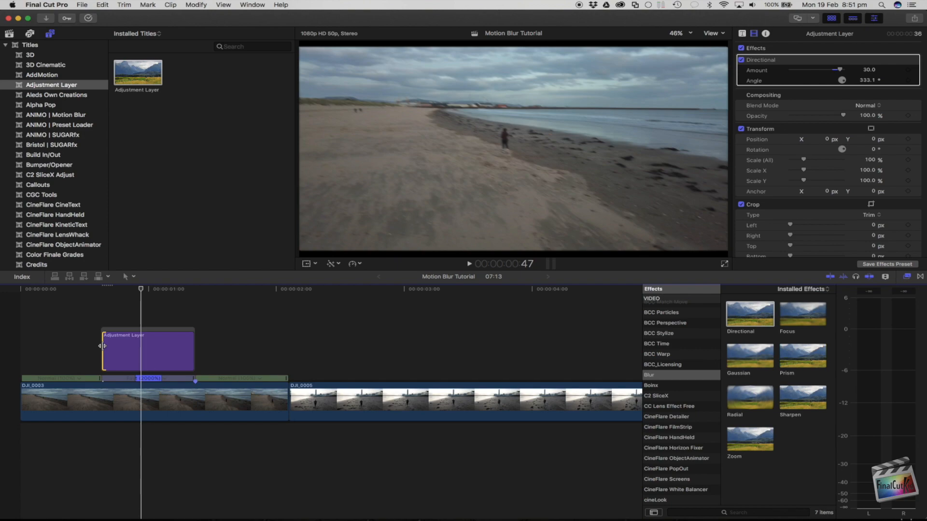
pyautogui.press('super+t')
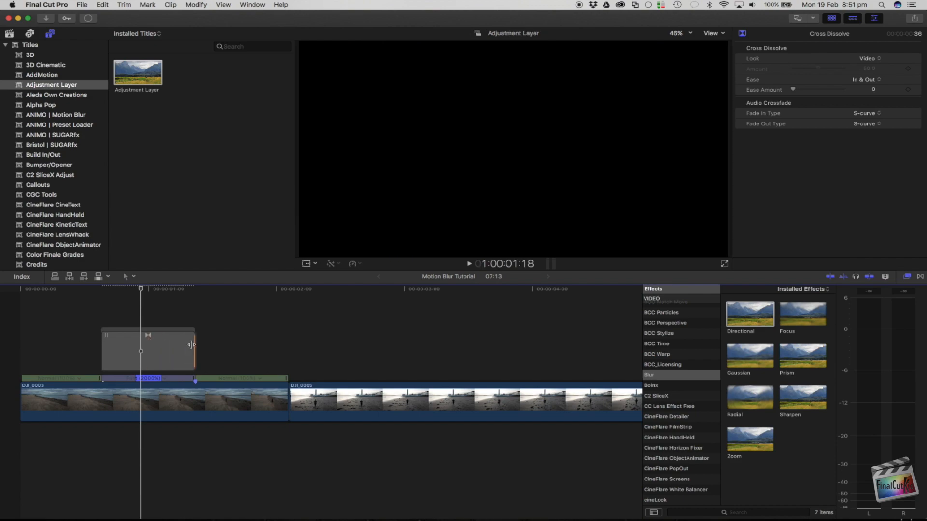
pyautogui.moveTo(192, 345); pyautogui.dragTo(115, 349)
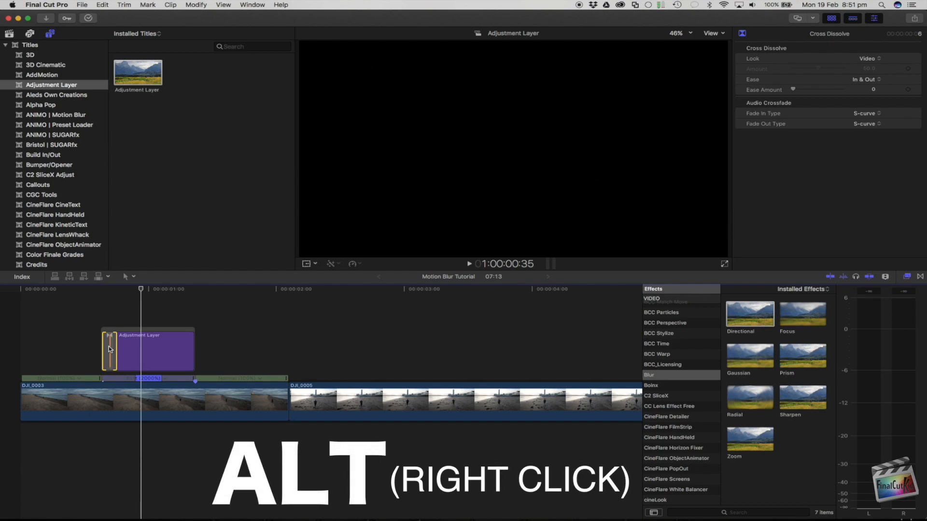
pyautogui.moveTo(109, 346); pyautogui.dragTo(186, 347)
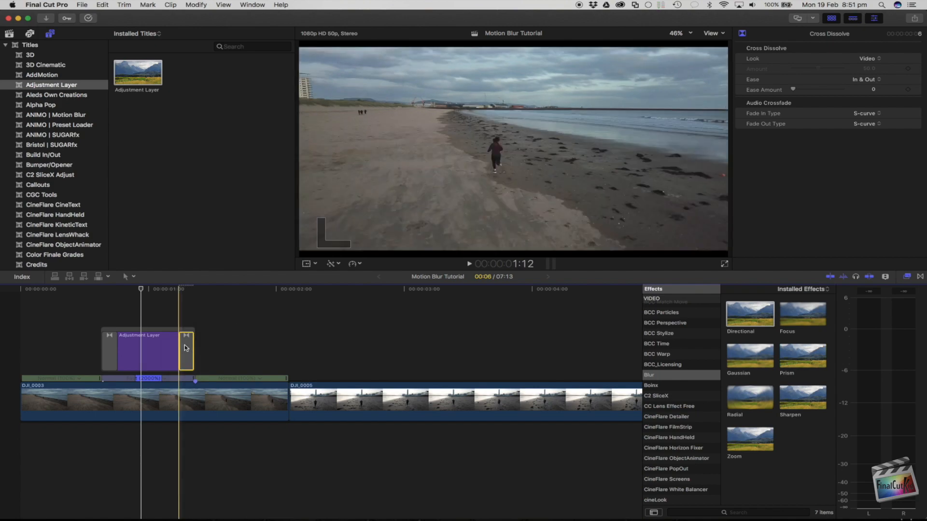
# Extend the adjustment layer outward by about 4 frames at its end and 3 frames at its start, and return to the timeline's beginning.
pyautogui.moveTo(188, 340); pyautogui.dragTo(197, 339)
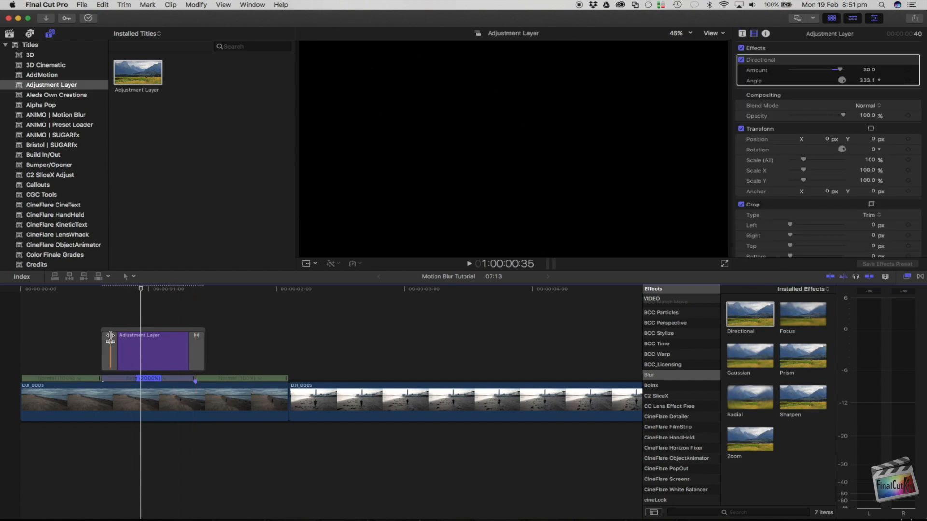
pyautogui.moveTo(110, 337); pyautogui.dragTo(102, 337)
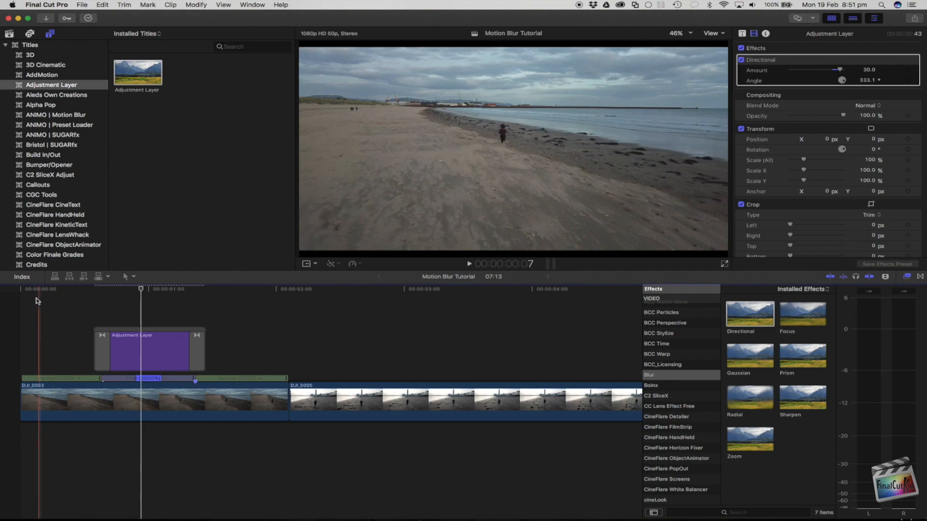
pyautogui.click(20, 301)
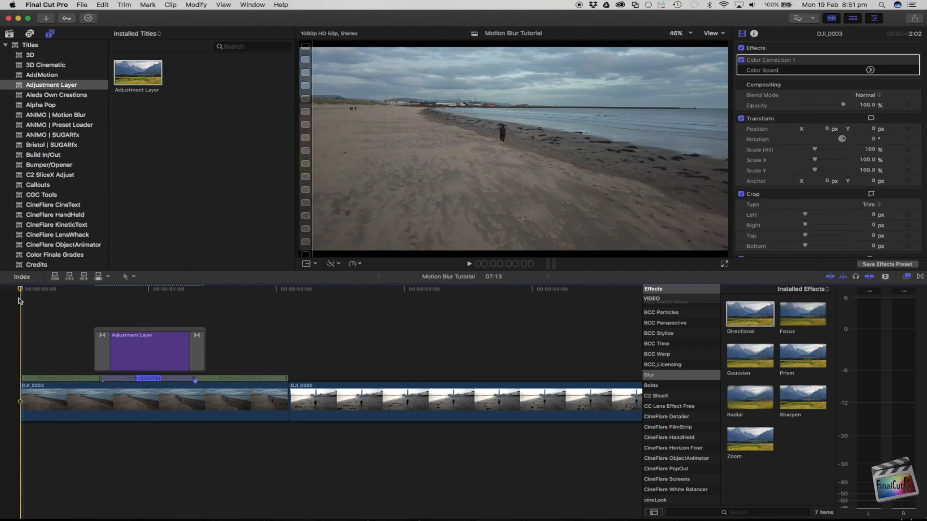